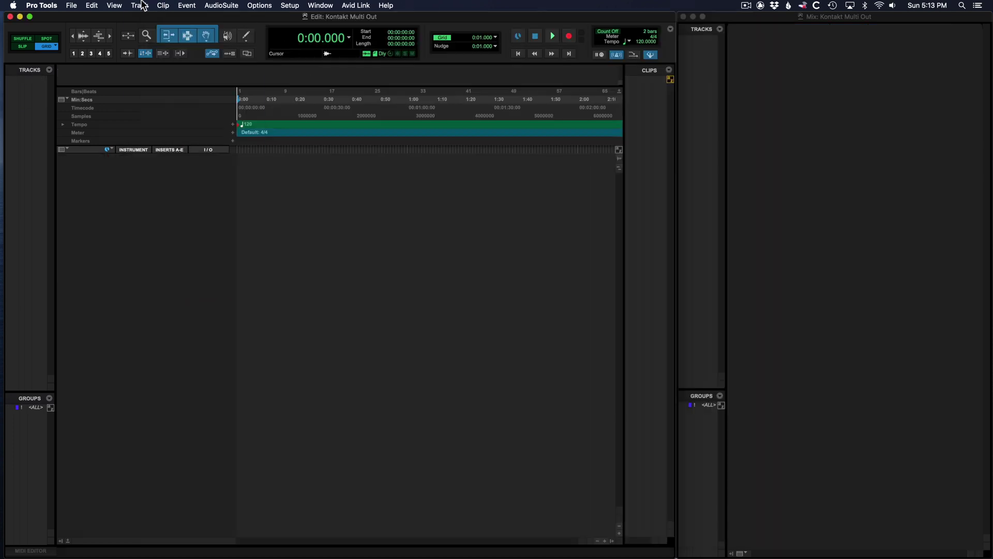
Create a new stereo instrument track named 'Robot Dog Drums'
click(139, 6)
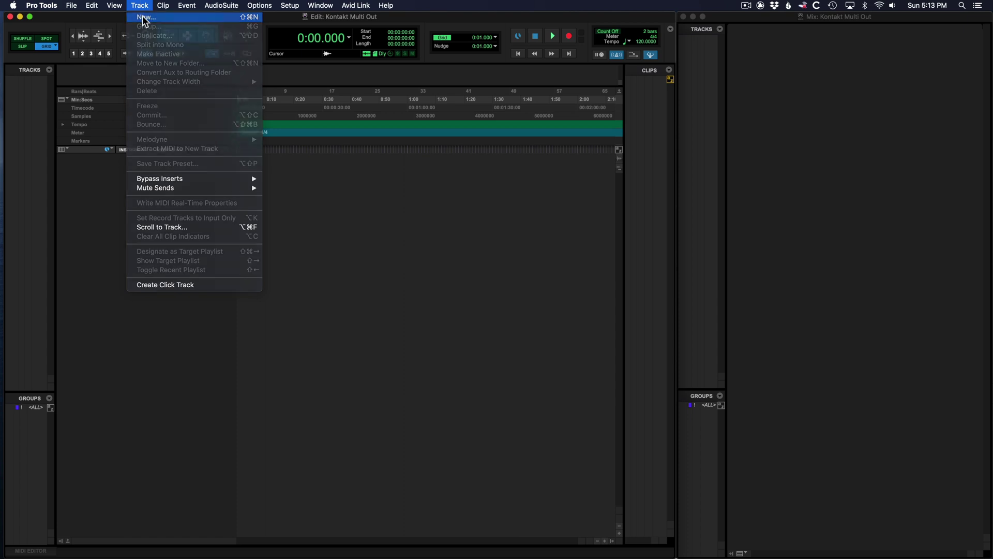
click(145, 19)
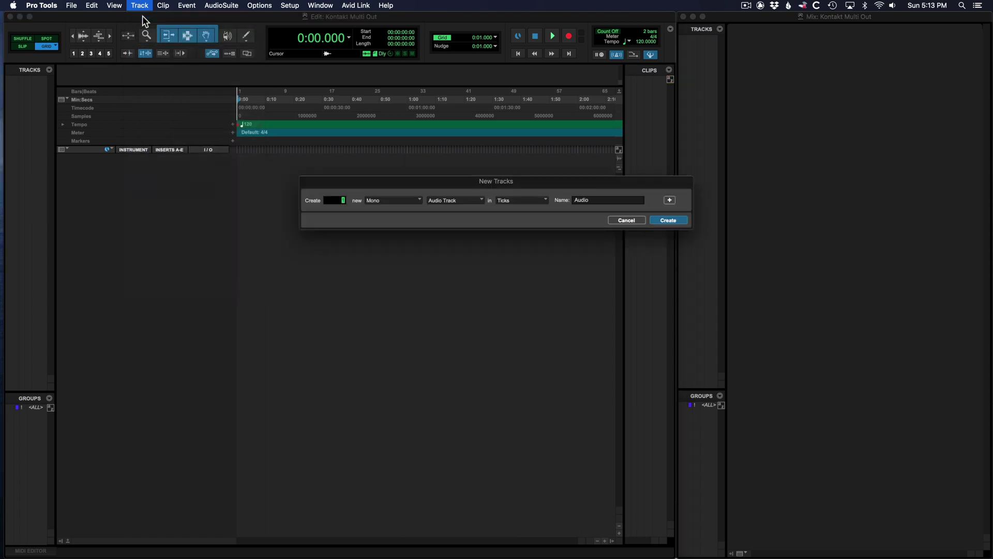
click(403, 197)
click(399, 210)
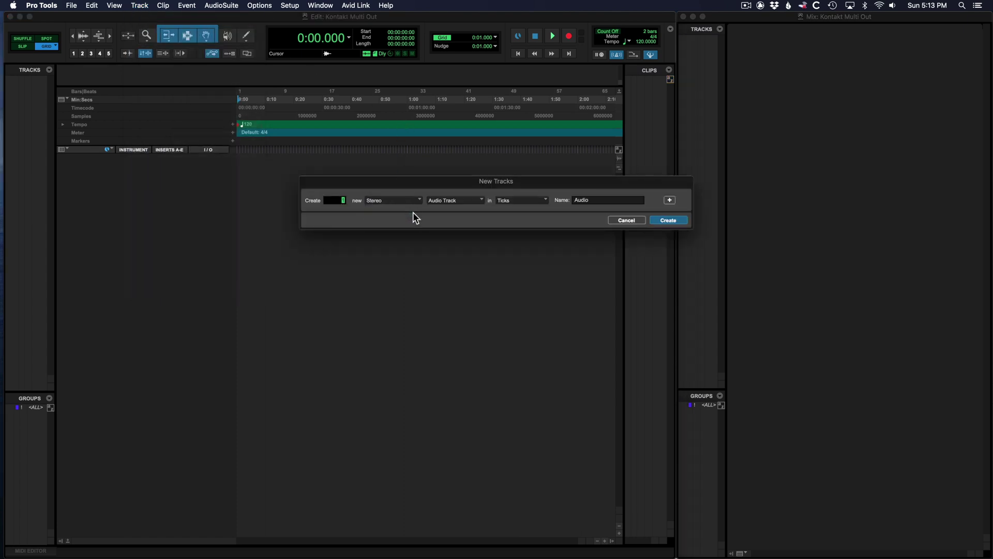
click(463, 200)
click(463, 234)
key(Tab)
text(Robot Dog Drums)
click(681, 221)
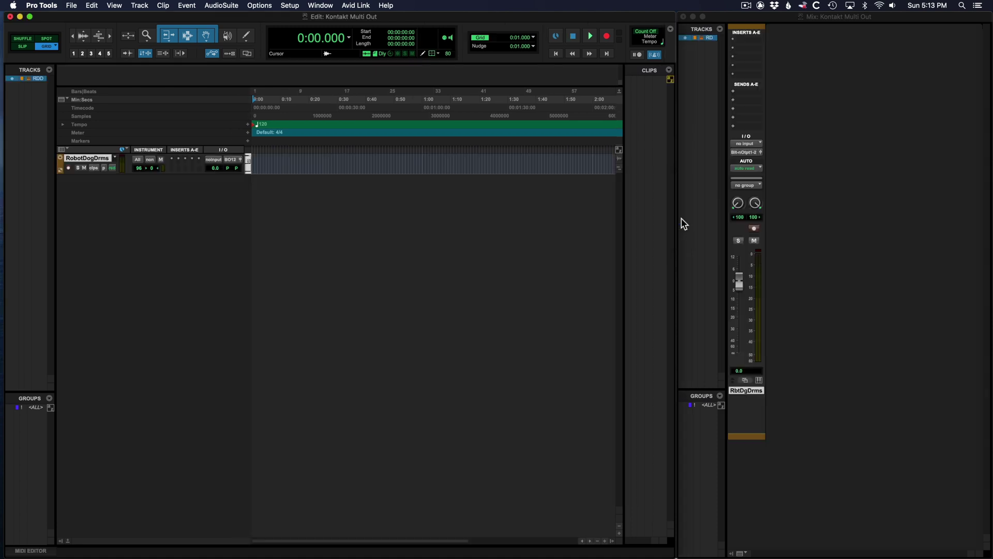
Insert Kontakt 7 (stereo) as a multichannel instrument plug-in on the new track
click(172, 161)
mouse_move(210, 161)
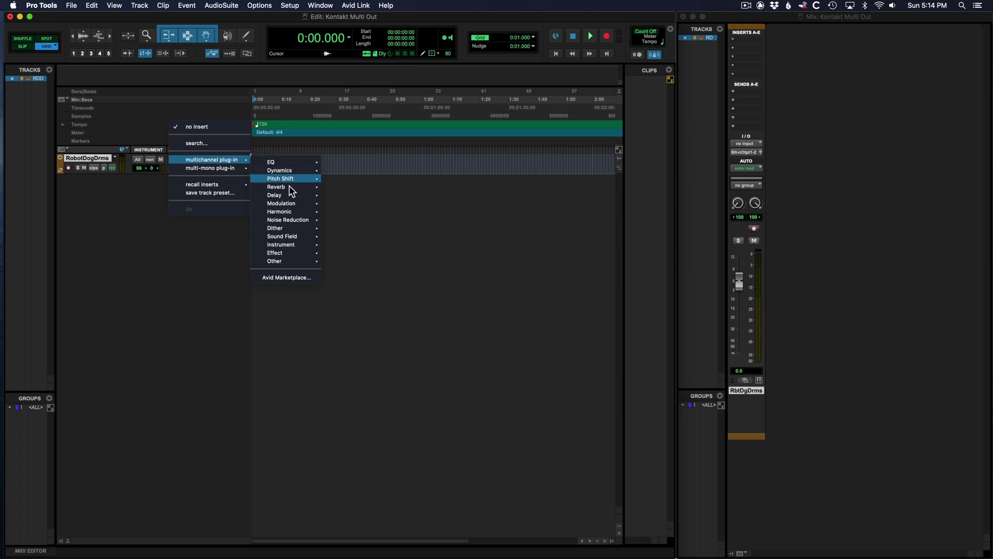
mouse_move(295, 244)
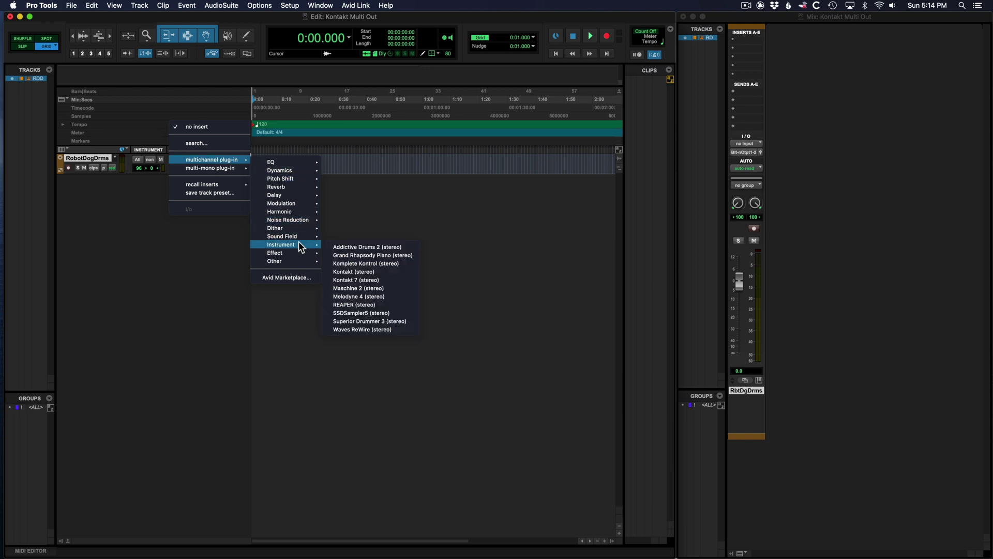
click(380, 280)
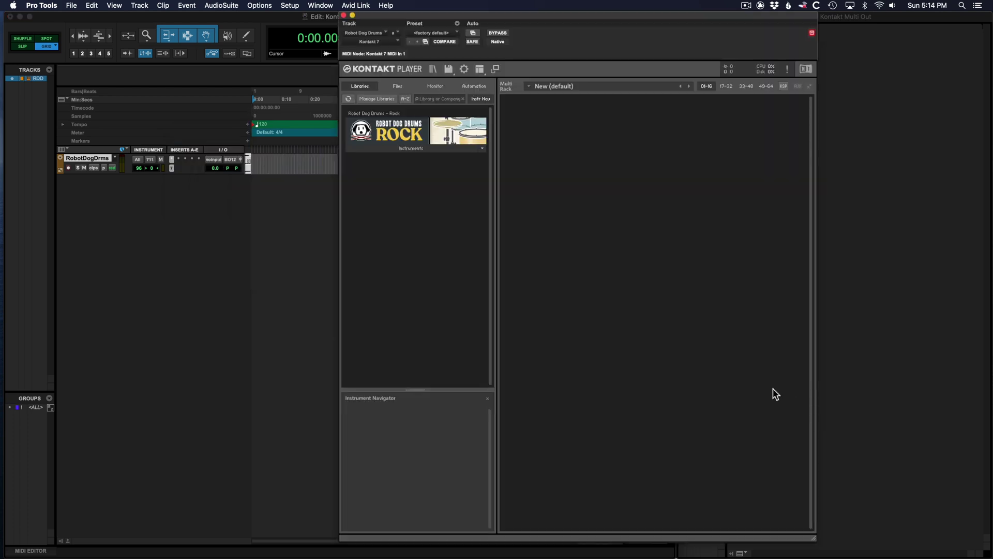
Show Kontakt's output section and apply the Factory Stereo 16x output layout
click(479, 68)
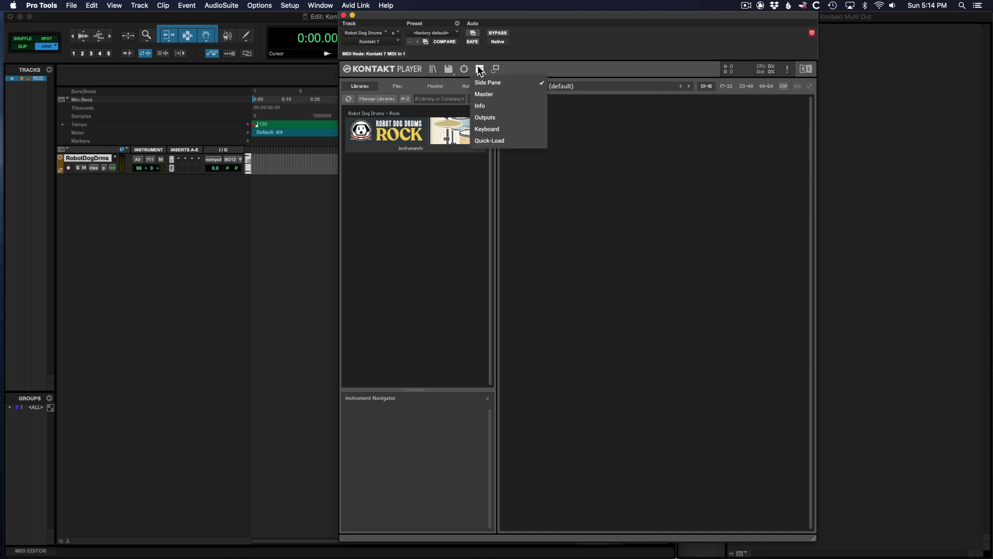
click(487, 118)
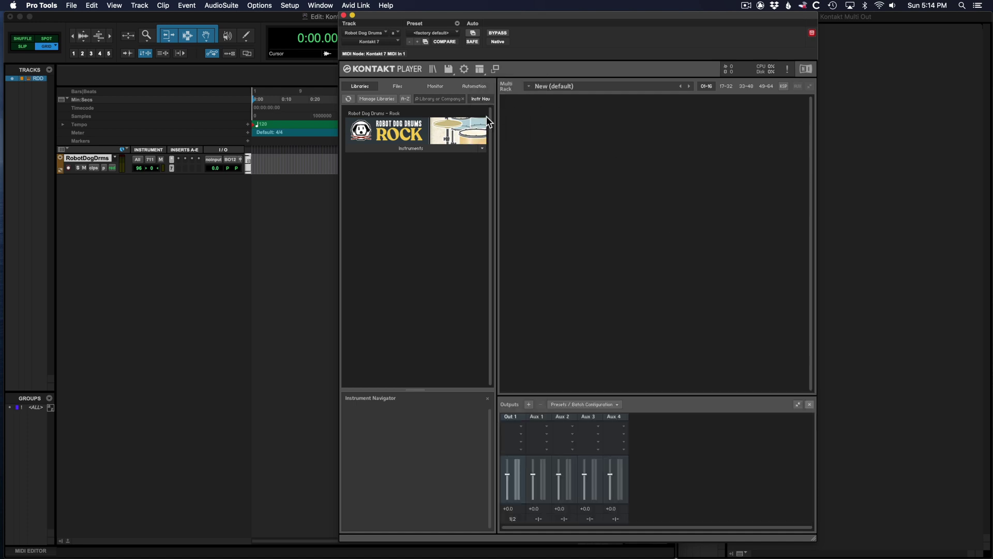
click(619, 405)
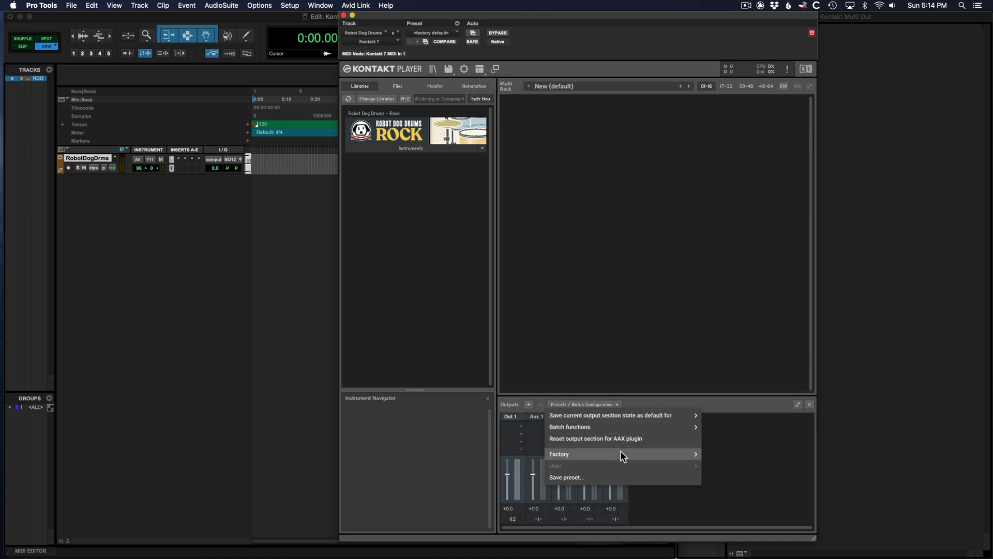
mouse_move(619, 451)
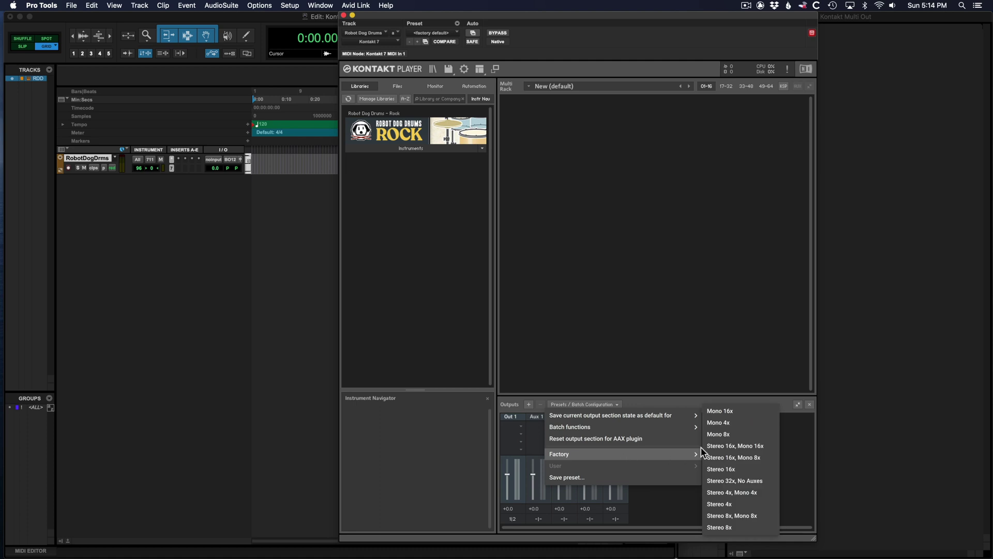
click(727, 470)
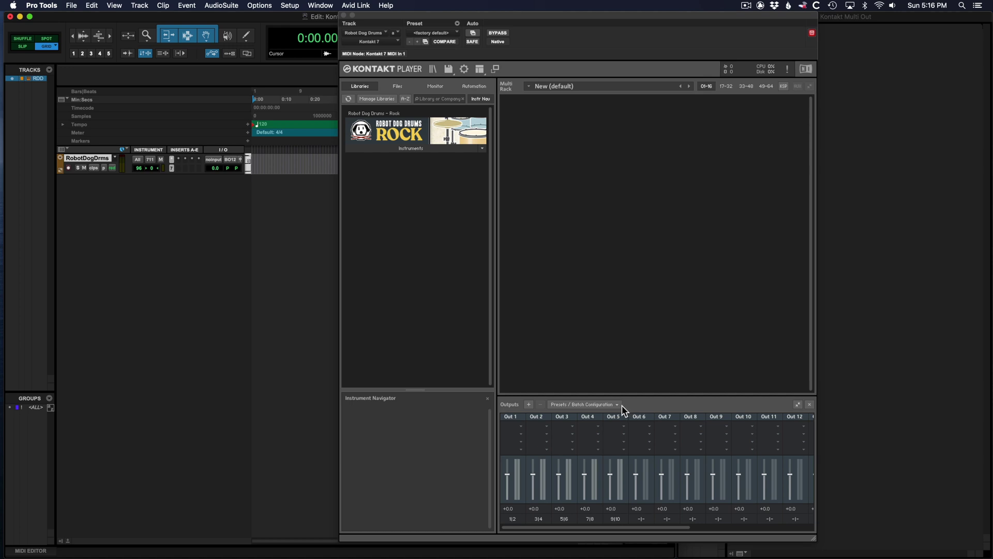
Save the current output section state as the default for all formats
click(616, 404)
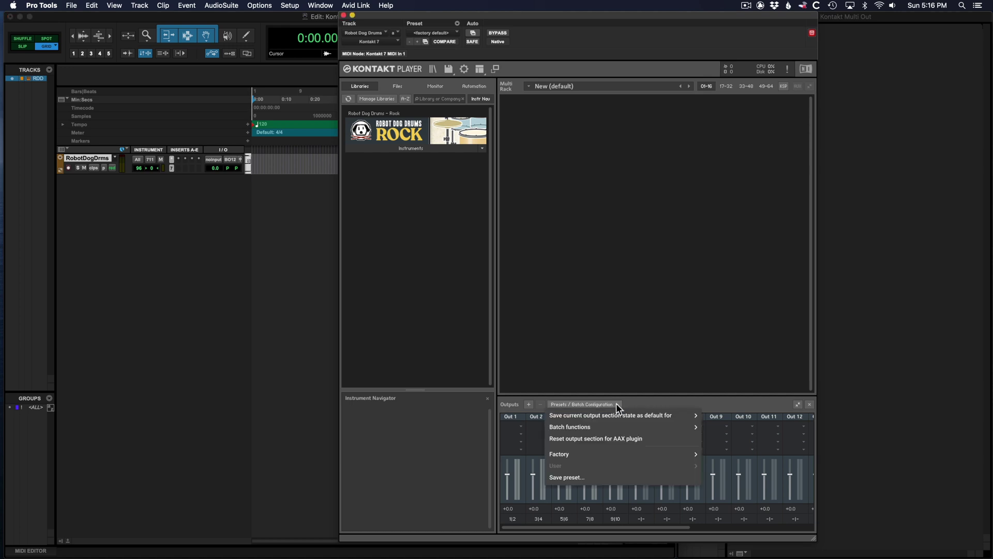
mouse_move(619, 419)
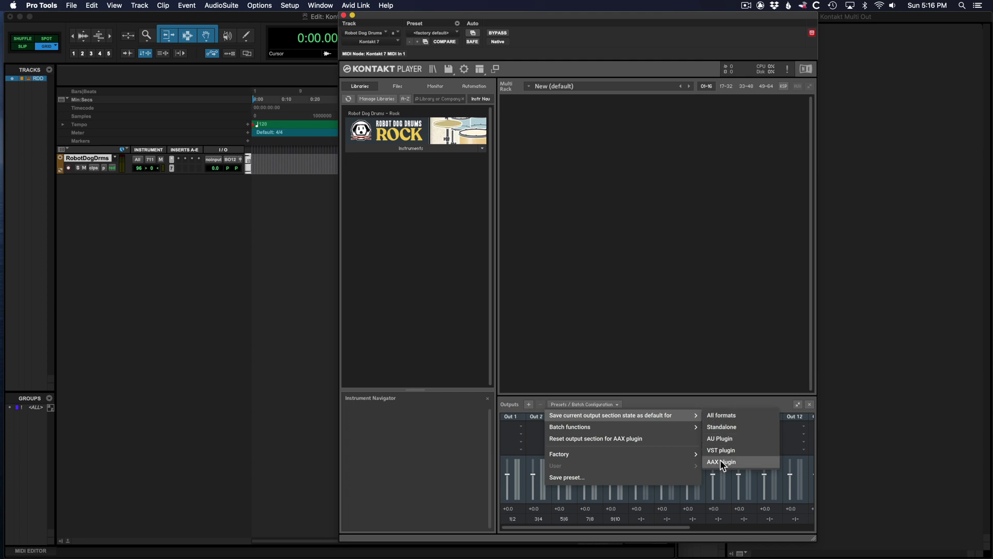
click(731, 414)
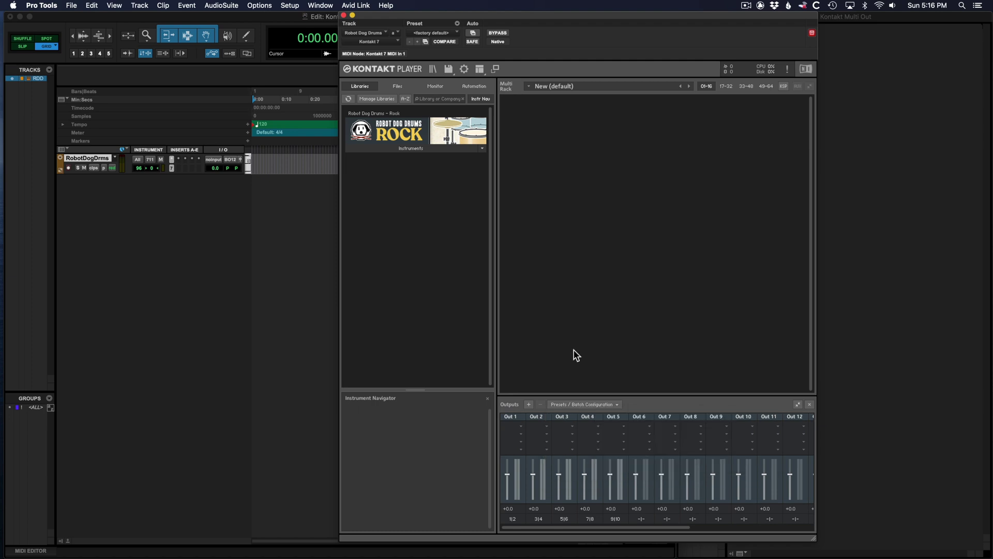
click(71, 6)
Save the session, restart Pro Tools, and reopen Kontakt Multi Out.ptx from disk
click(80, 78)
key(super+h)
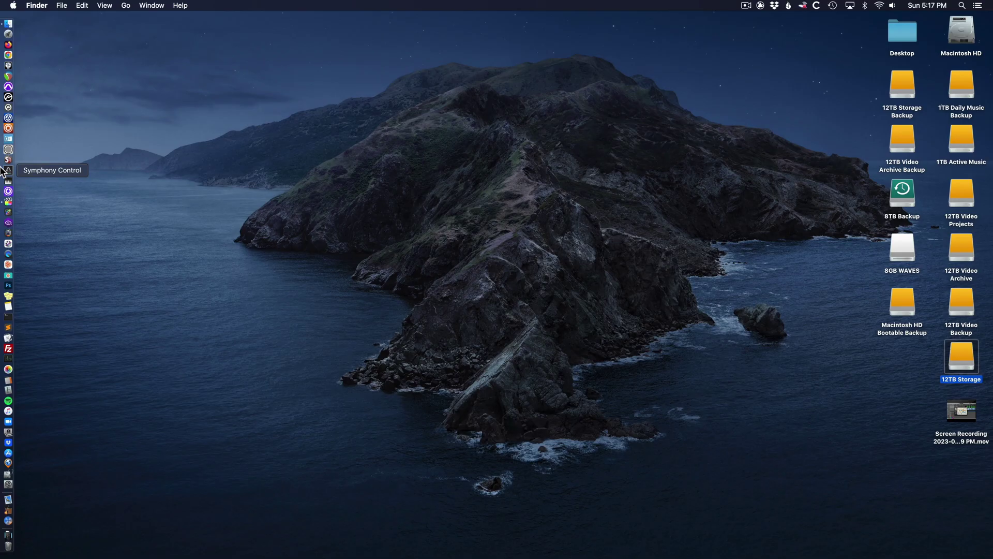
click(8, 91)
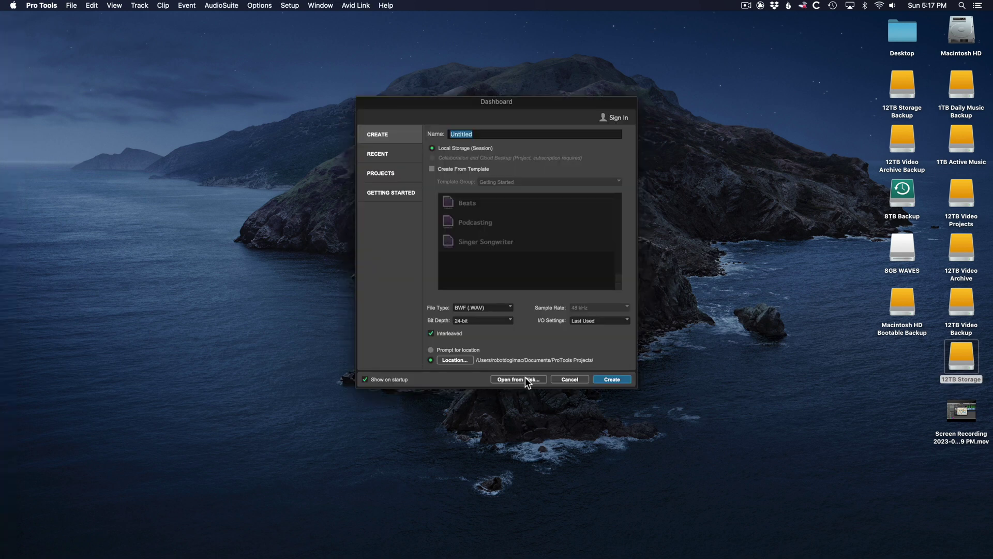
click(524, 379)
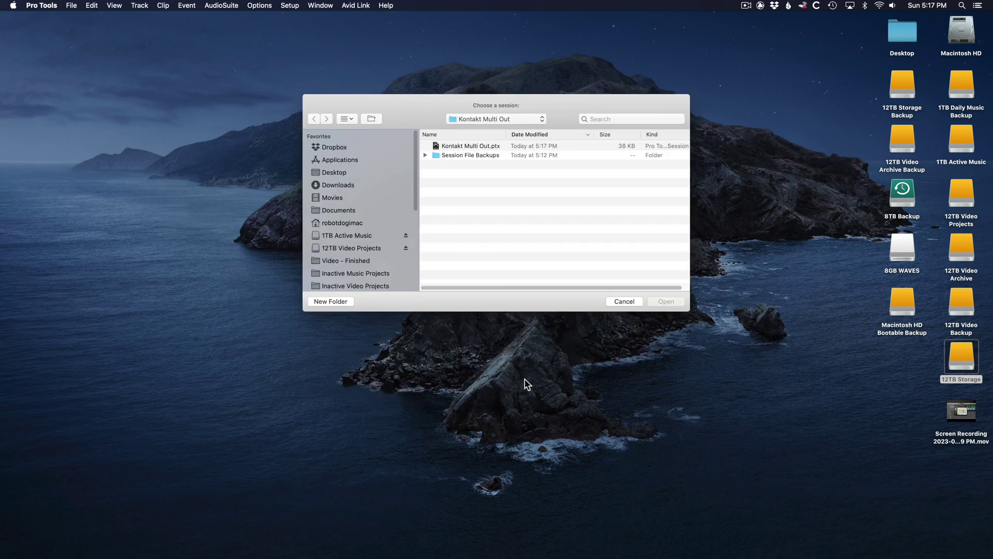
double_click(460, 149)
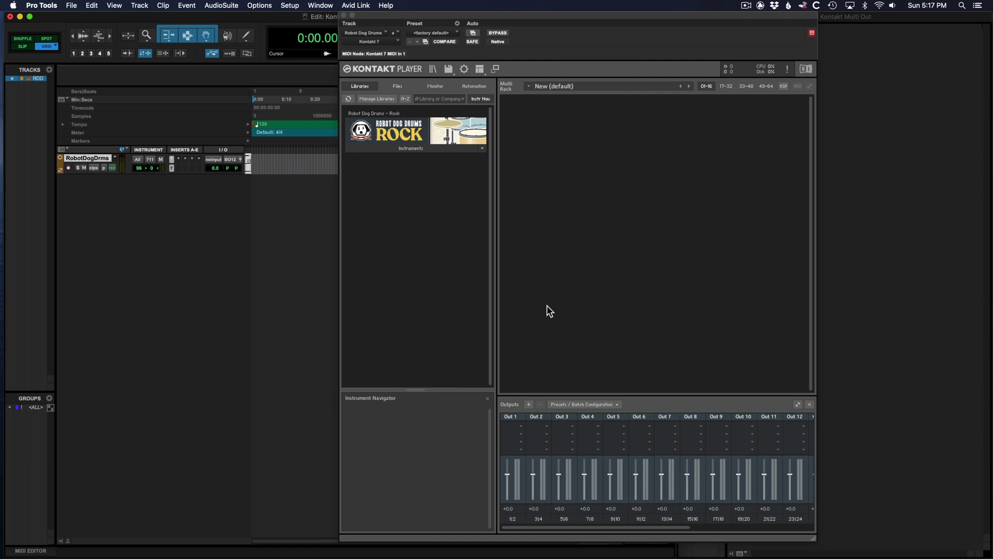
Load Robot Dog Drums - Rock.nki and audition the kick, snare and floor tom
click(433, 149)
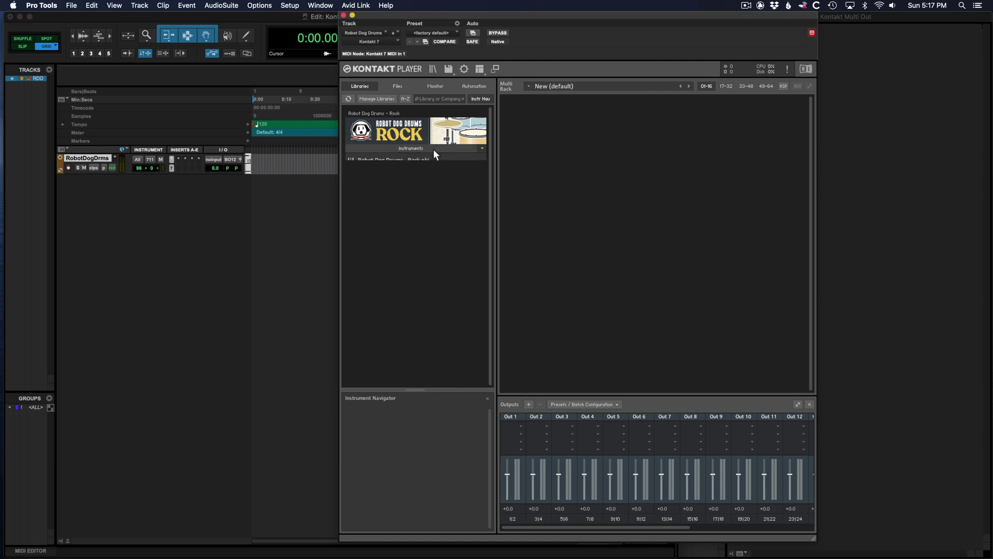
double_click(426, 160)
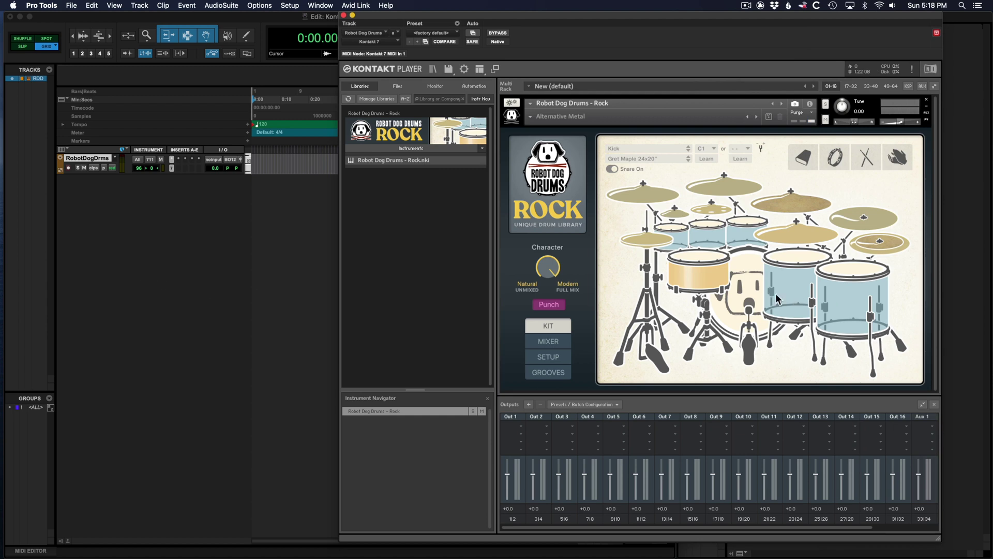
click(746, 279)
click(697, 276)
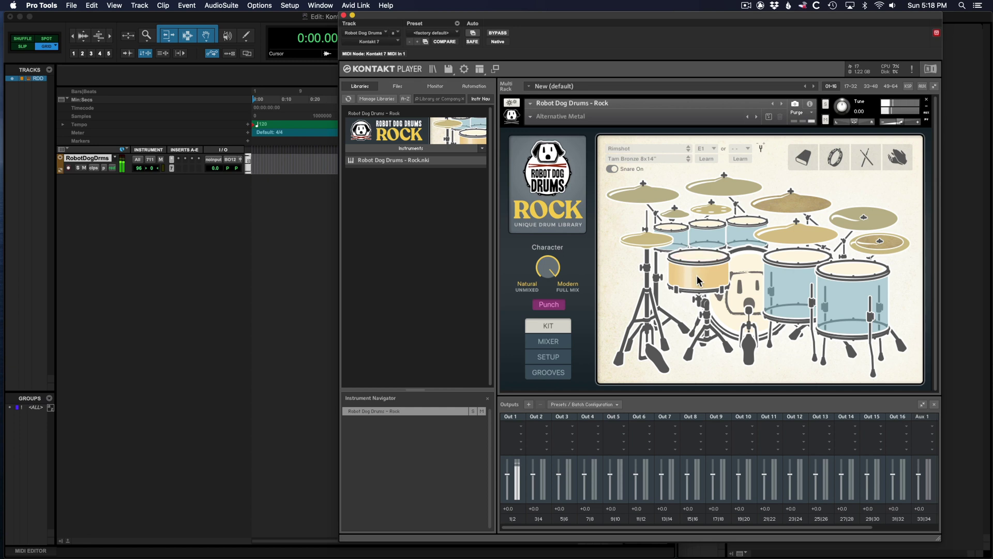
click(806, 282)
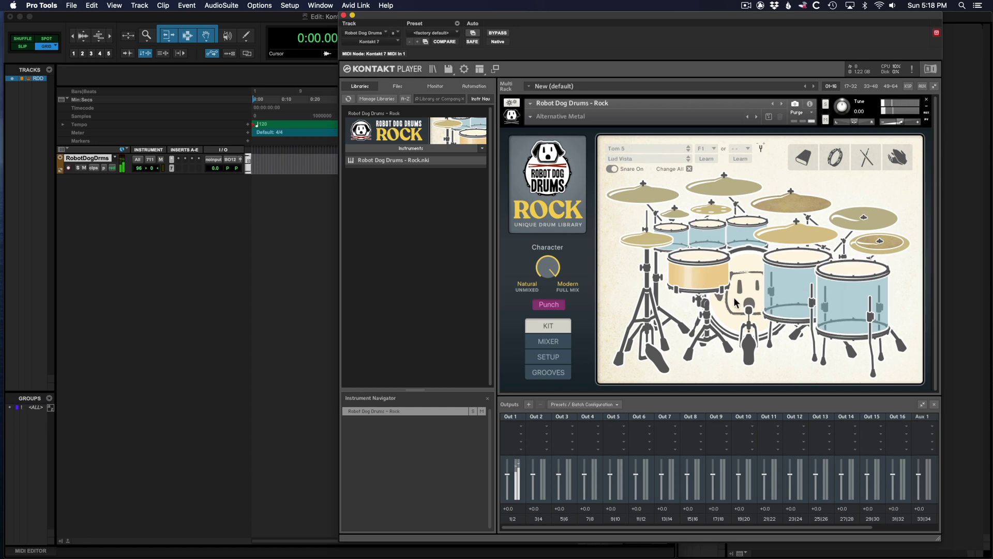
In the kit mixer, route the snare to Out 2 and Tom 1 to Out 3
click(549, 343)
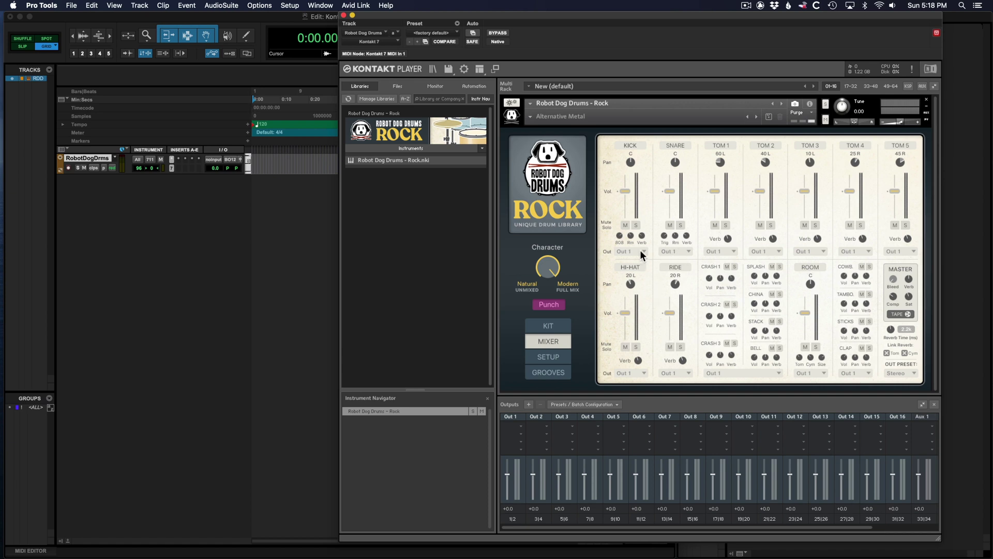
click(684, 249)
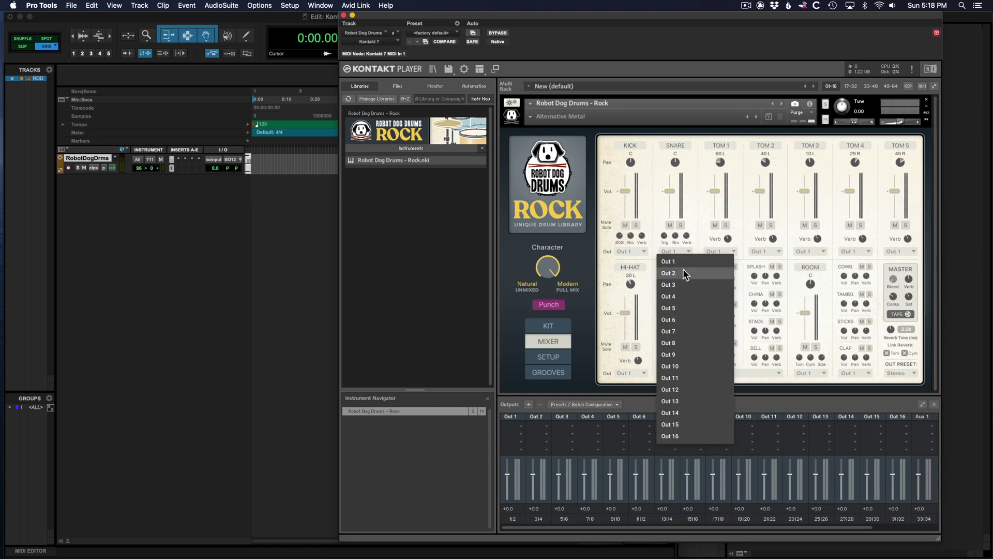
click(683, 267)
click(718, 252)
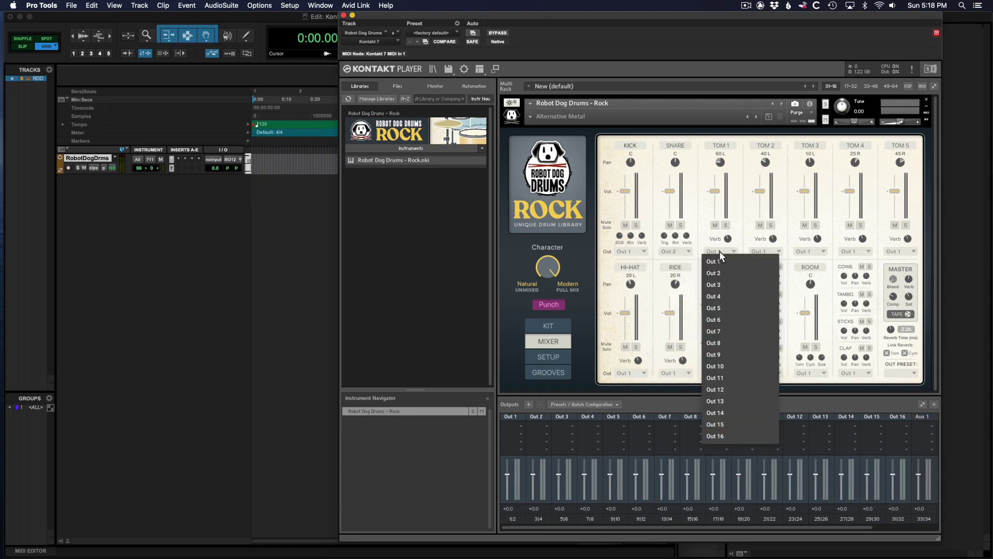
click(722, 285)
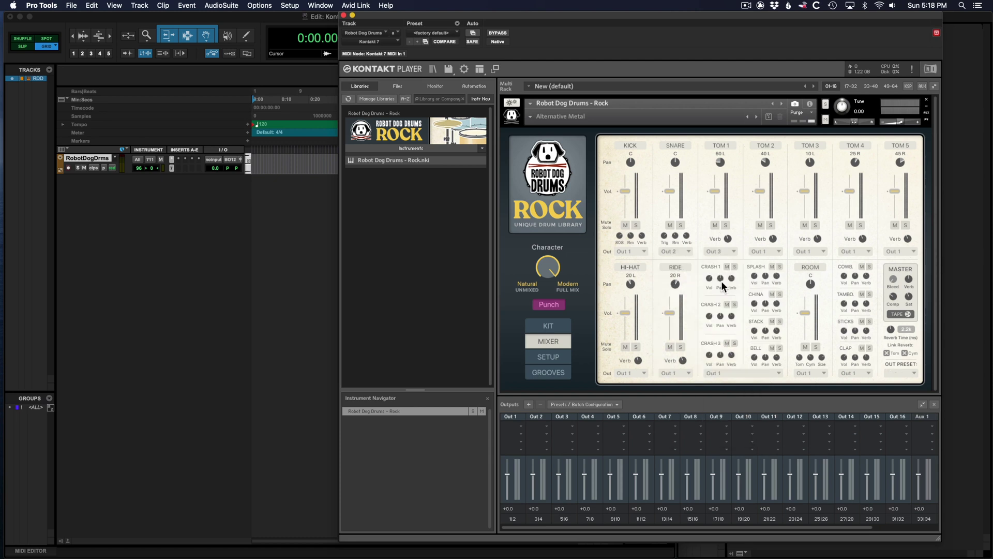
Set the kit mixer's master output preset to Multi Min
click(902, 373)
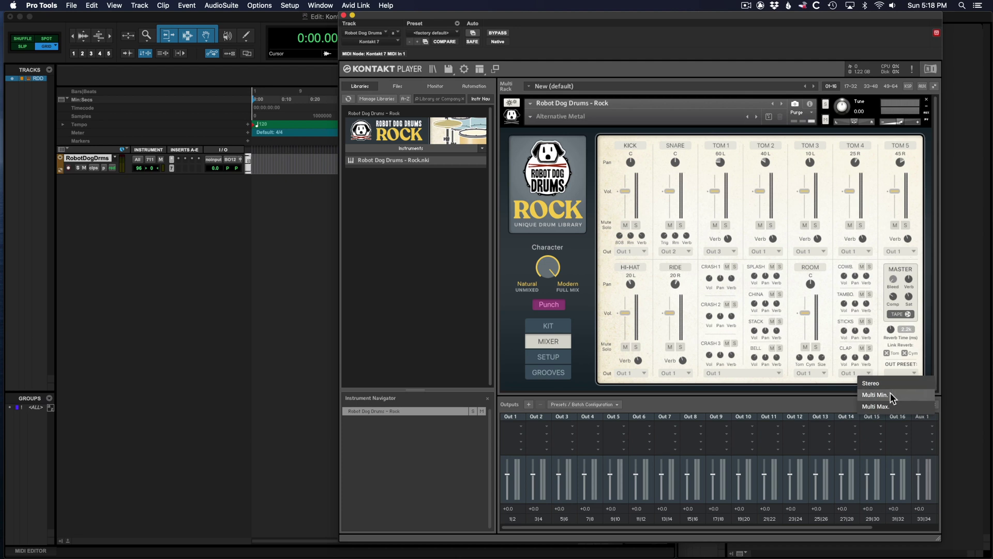
click(890, 395)
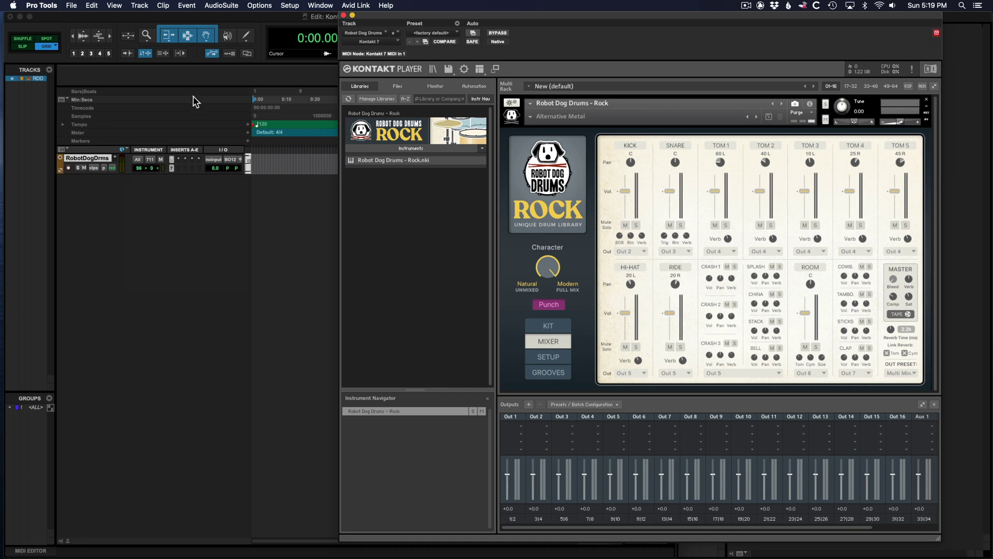
click(141, 6)
Add five stereo audio tracks, Audio 1 through Audio 5
click(146, 17)
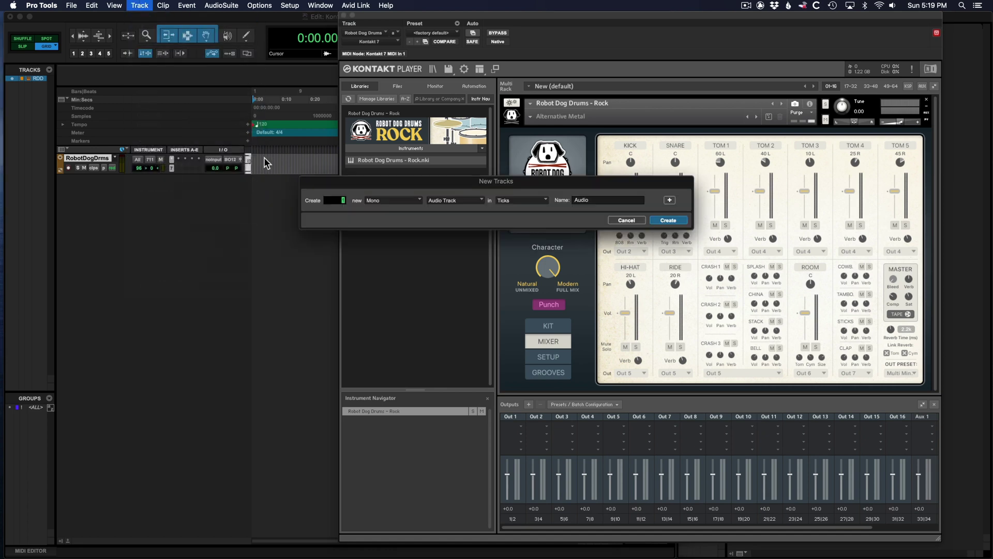
click(387, 199)
click(389, 212)
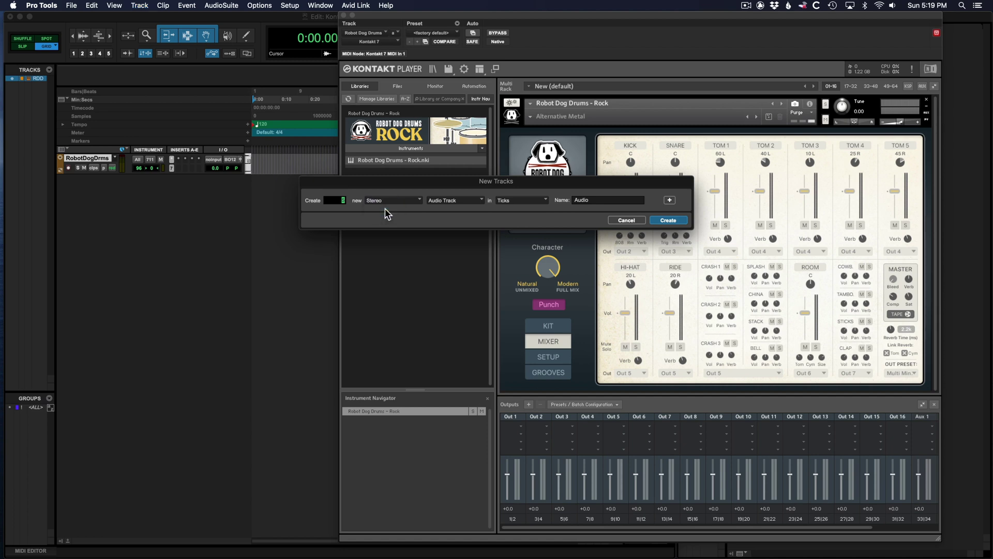
click(667, 220)
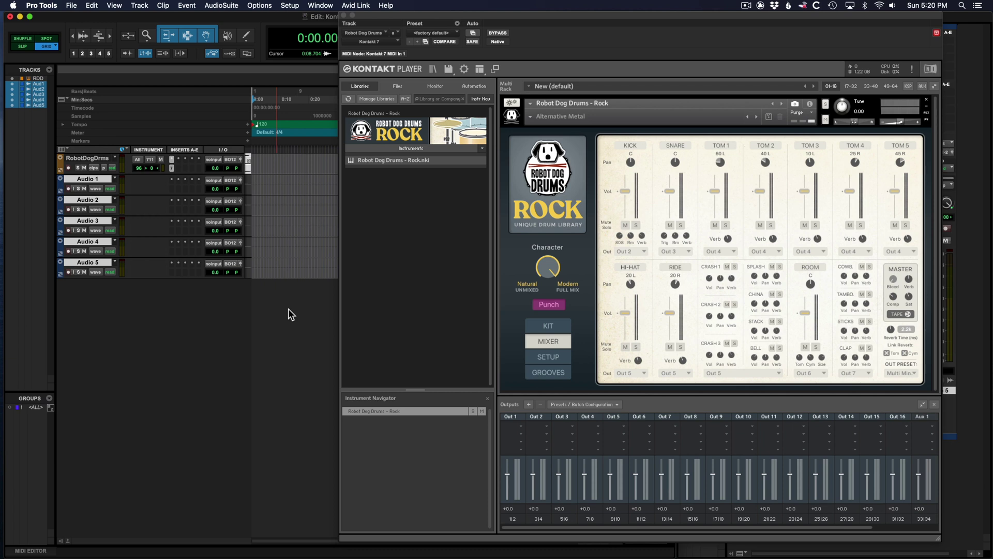
click(215, 181)
Feed Audio 1 from Kontakt Out 2 and Audio 2 from Kontakt Out 3
mouse_move(230, 189)
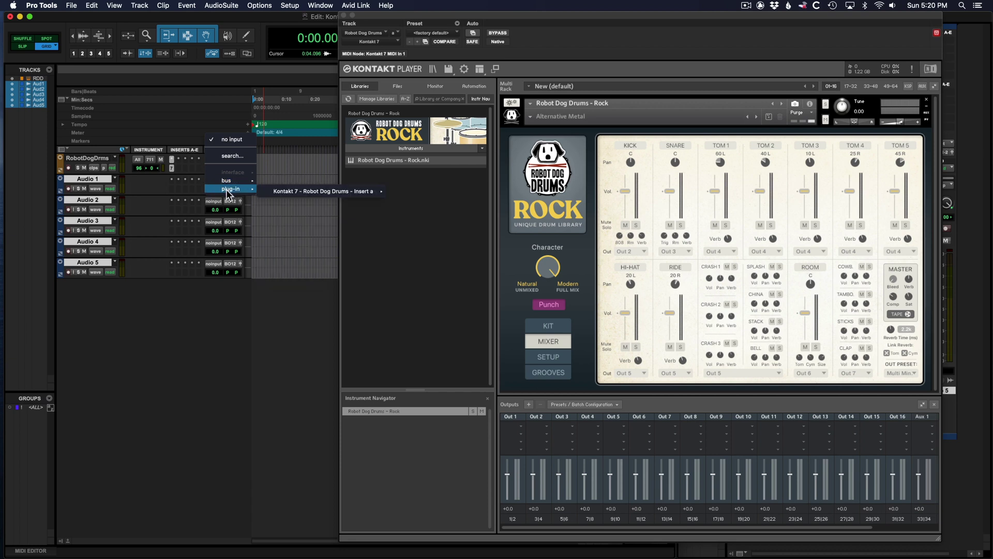
mouse_move(275, 190)
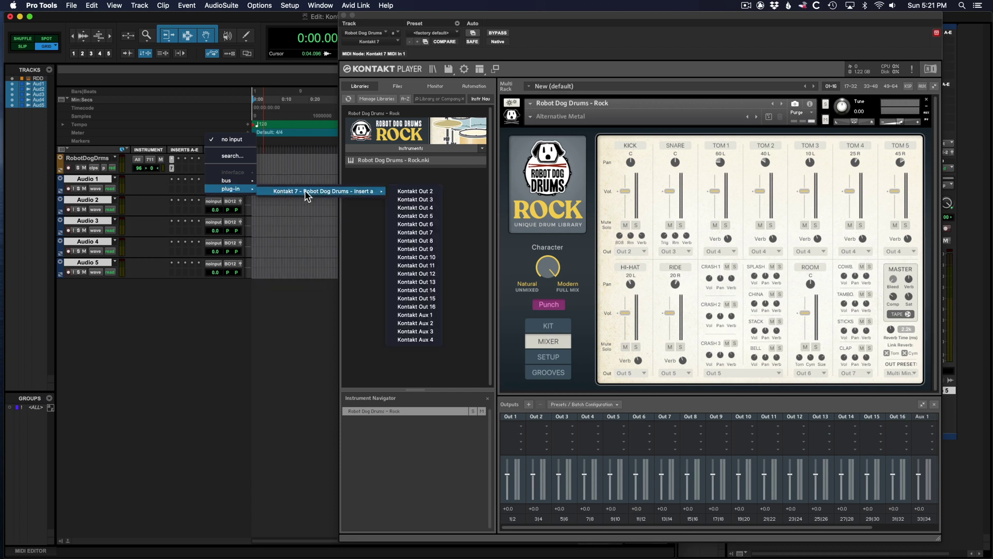
click(405, 192)
click(216, 201)
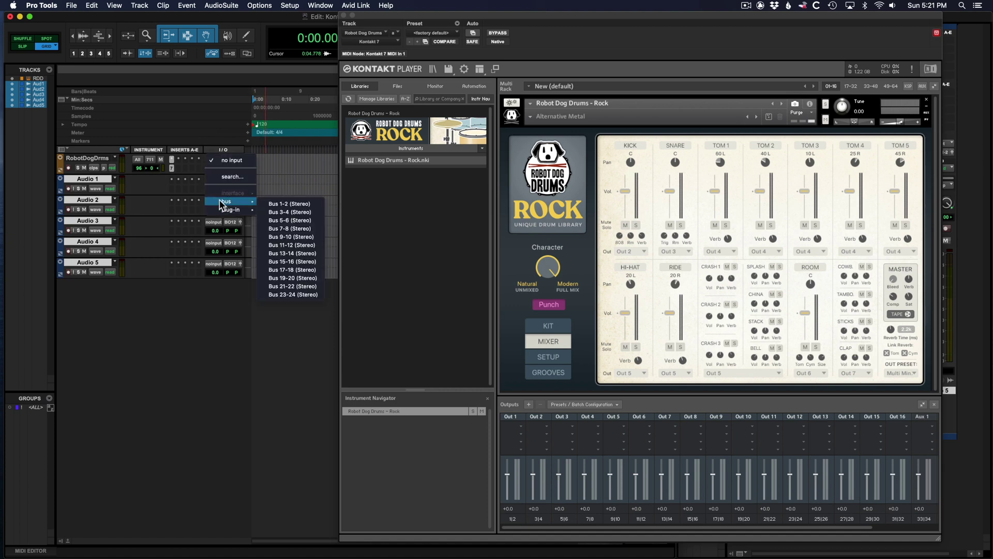
mouse_move(236, 210)
mouse_move(295, 215)
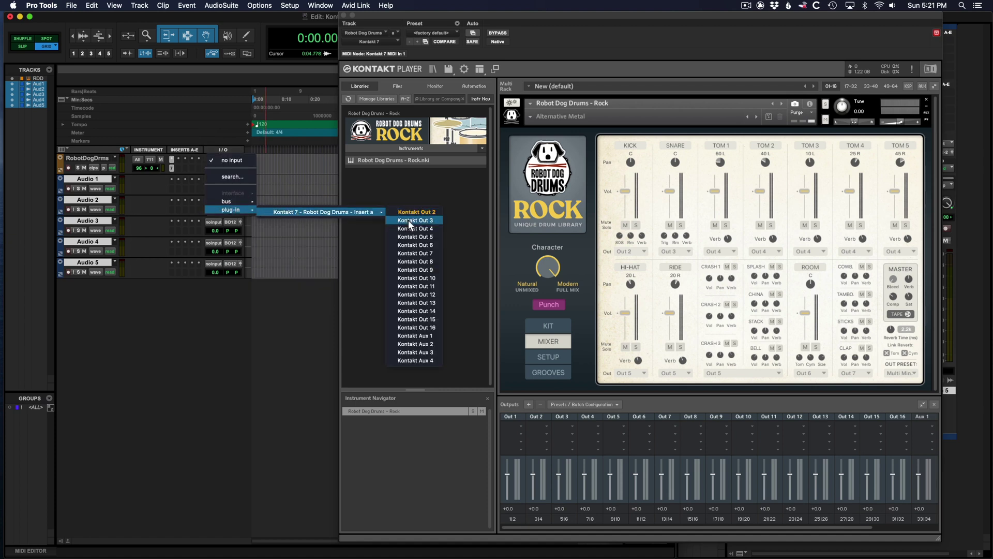
click(411, 221)
Feed Audio 3 from Kontakt Out 4 and Audio 4 from Kontakt Out 5
click(216, 222)
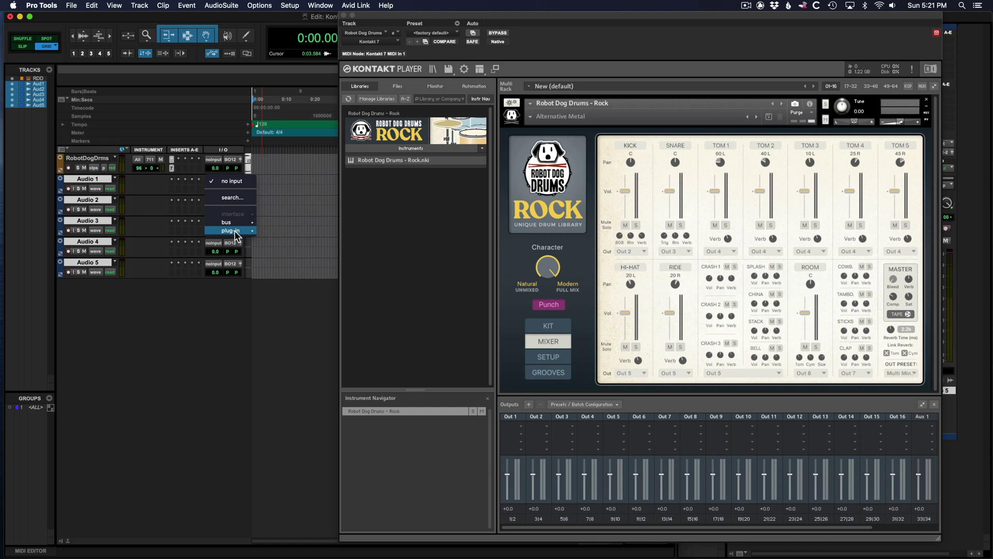
mouse_move(238, 230)
mouse_move(321, 233)
click(415, 249)
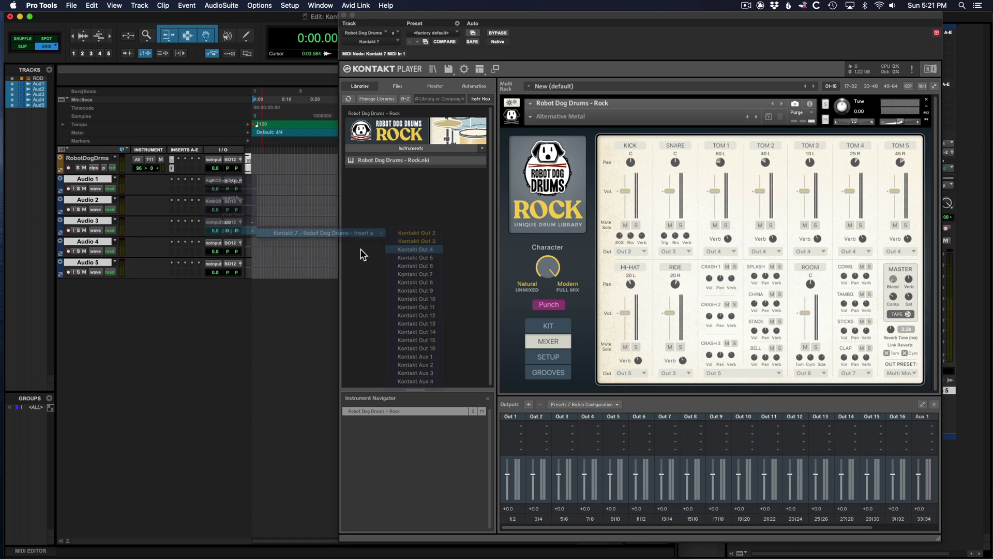
click(214, 244)
mouse_move(233, 252)
mouse_move(305, 253)
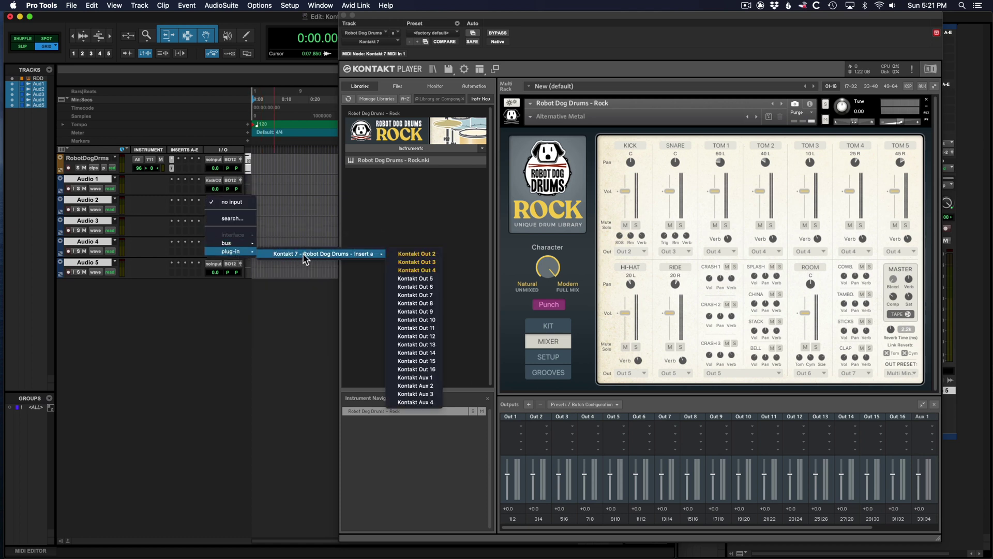
click(412, 278)
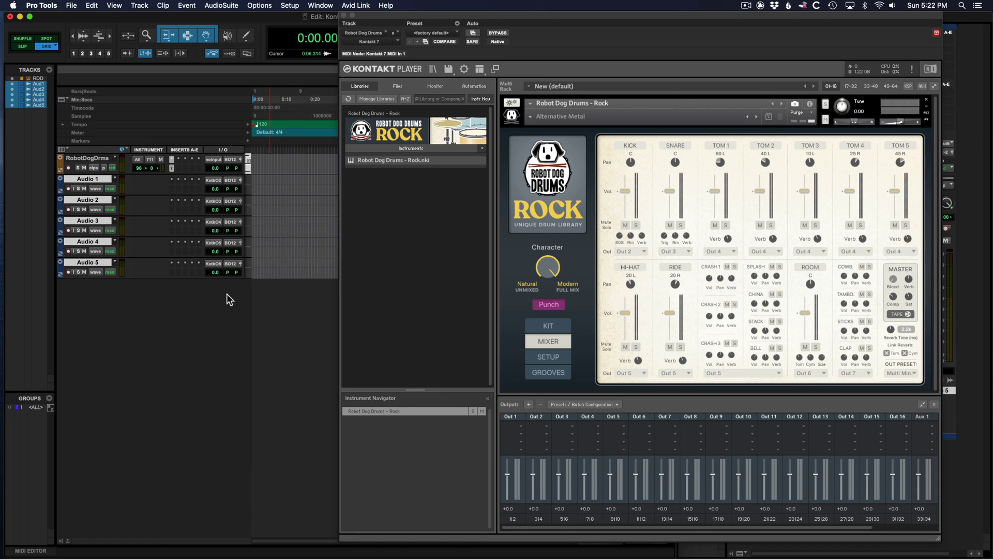
Rename the first three audio tracks Kick, Snare and Toms, then enable input monitoring on Kick
double_click(90, 179)
text(Kick)
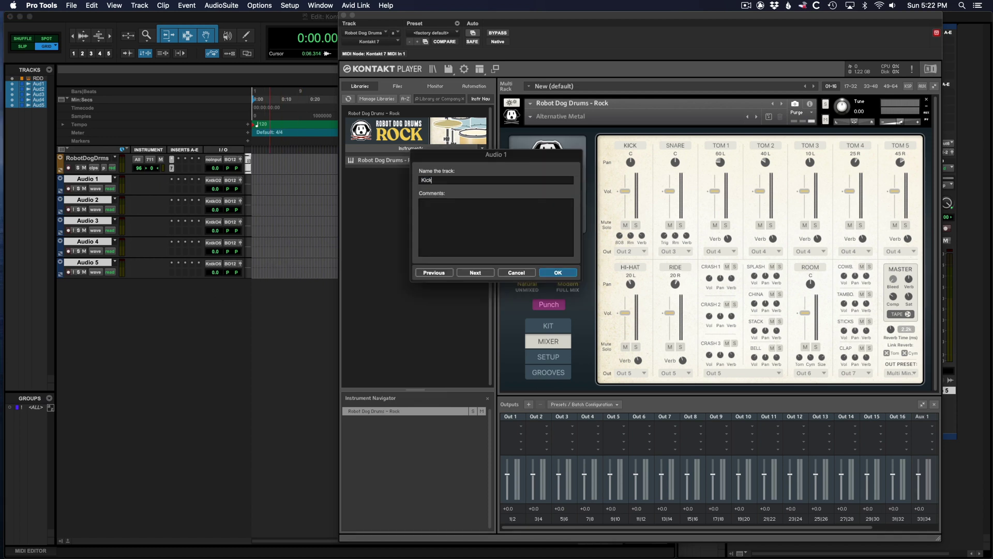
click(475, 273)
text(Snare)
click(476, 273)
text(Toms)
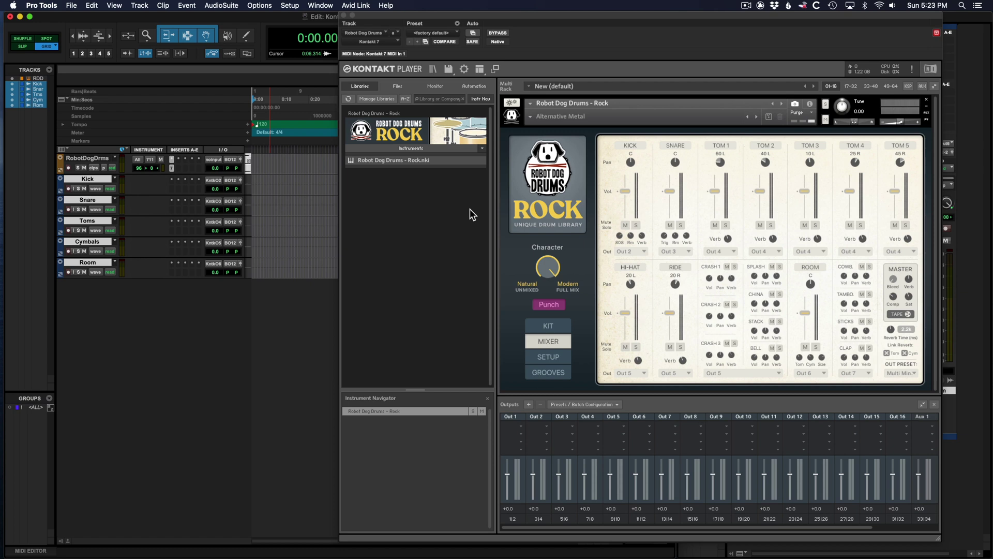
click(74, 189)
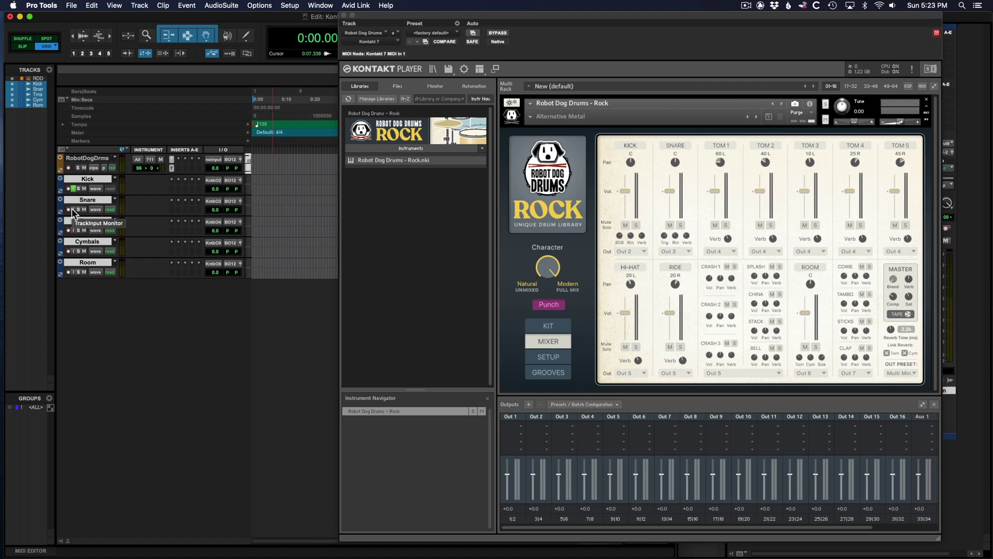
Turn on input monitoring for the Snare, Toms, Cymbals and Room tracks
click(73, 209)
click(73, 230)
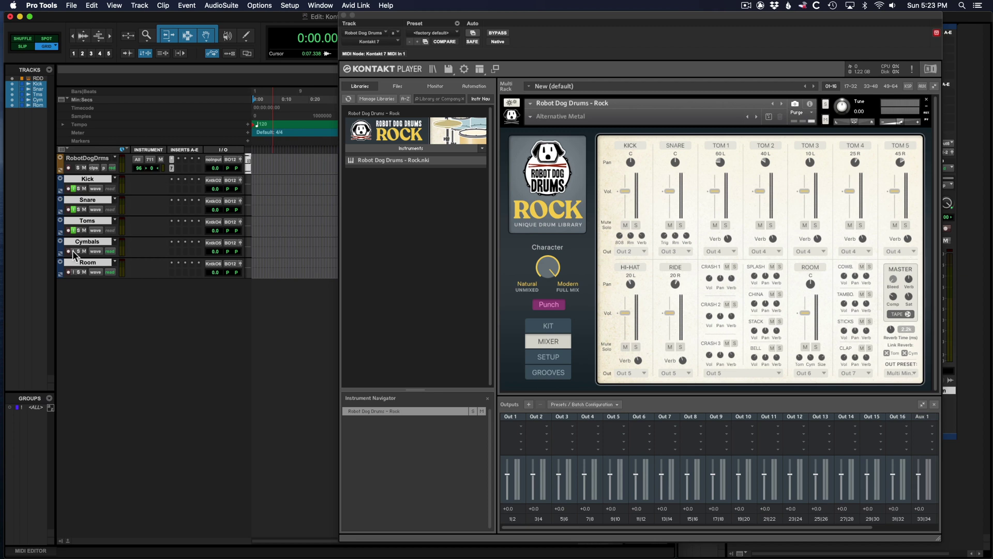
click(72, 250)
click(73, 272)
Play the kick, snare, toms 1–4 and hi-hat to test each track's routing
click(636, 144)
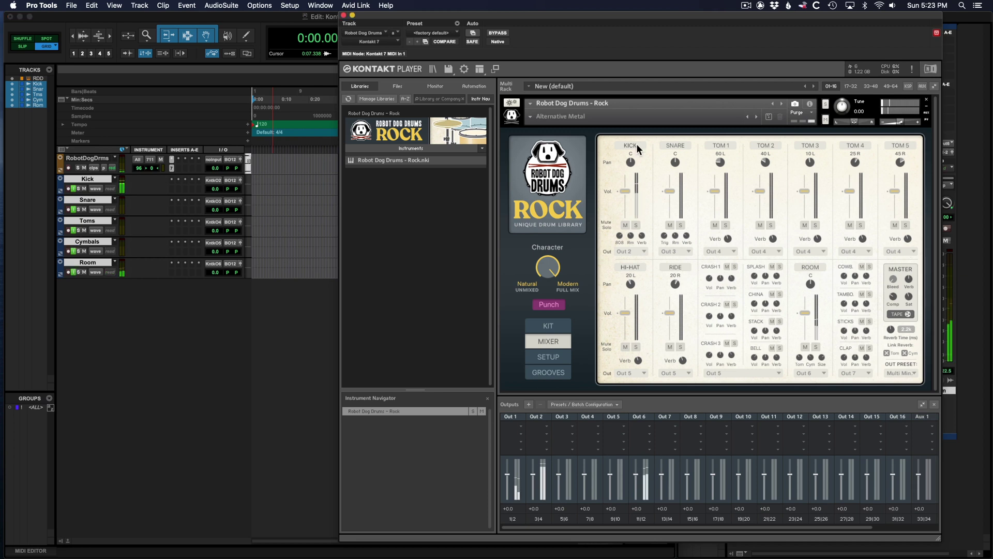
click(674, 144)
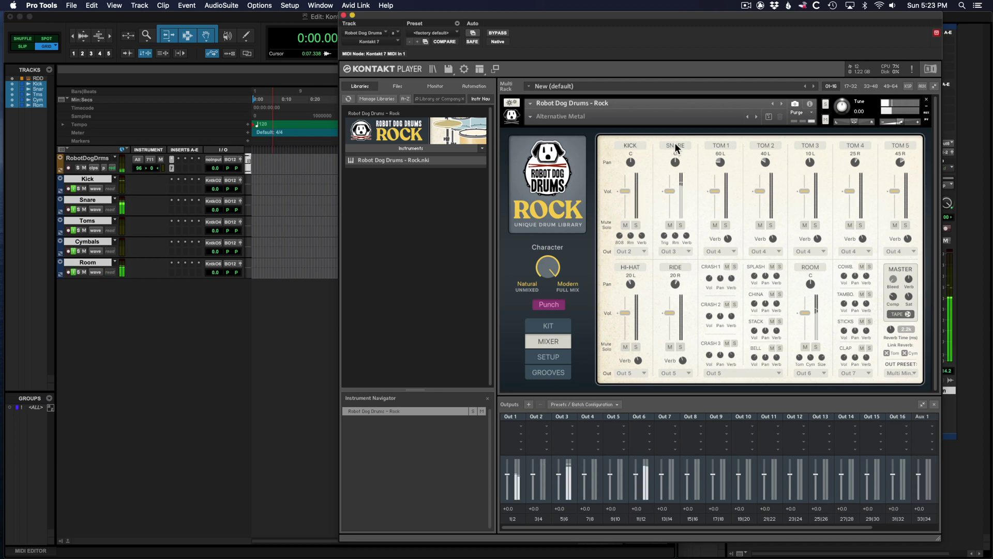
click(725, 144)
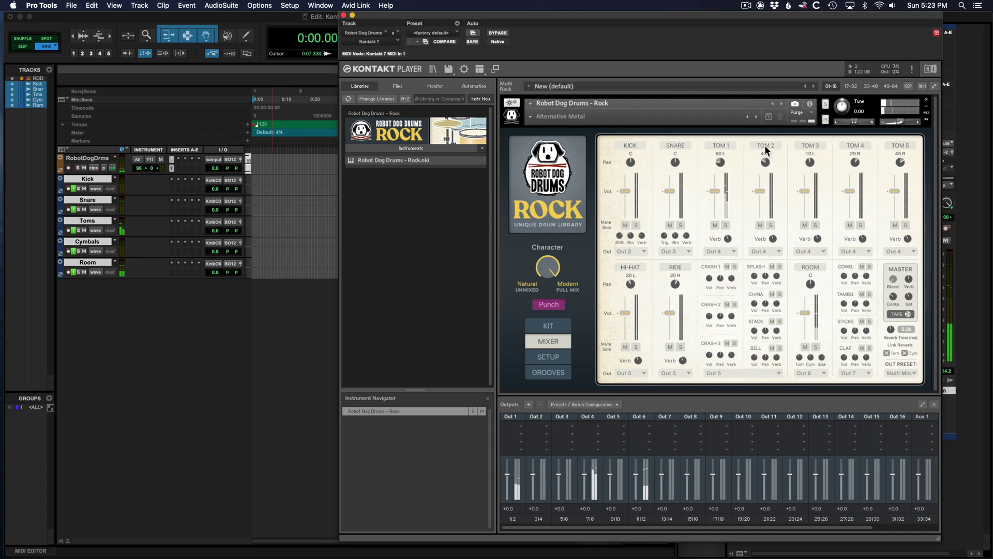
click(764, 145)
click(805, 143)
click(848, 146)
click(630, 268)
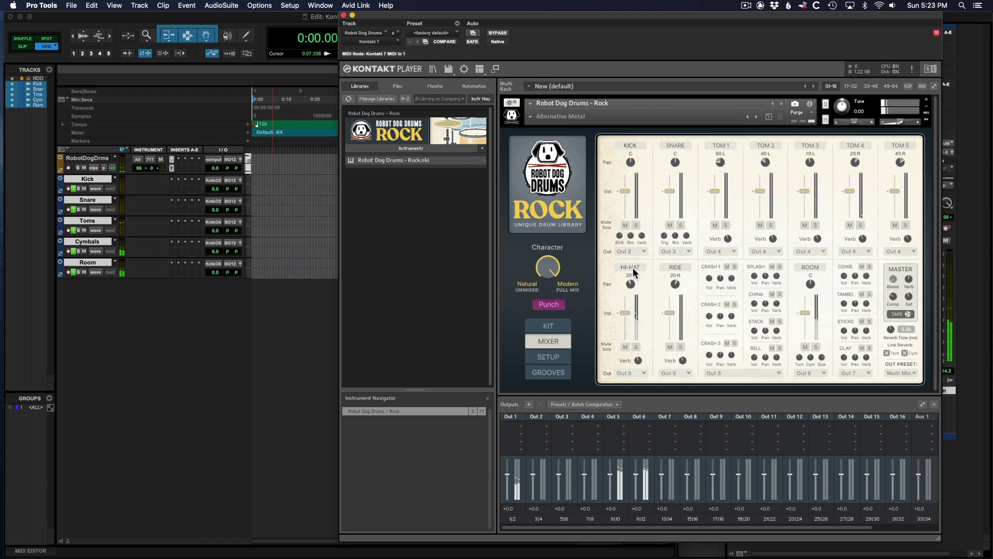
Replay the kick, snare and toms 1–3 to recheck the routing
click(634, 143)
click(683, 145)
click(724, 146)
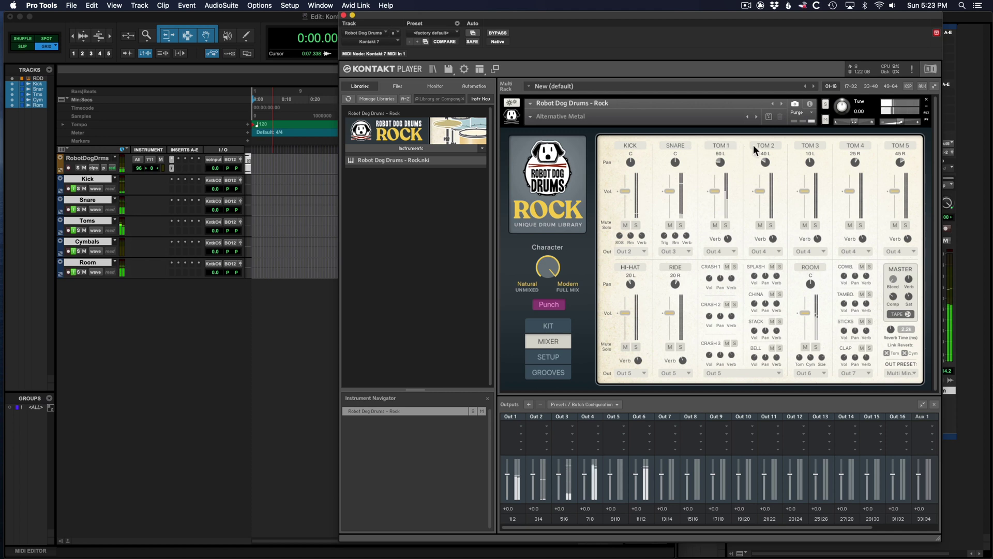
click(754, 146)
click(816, 145)
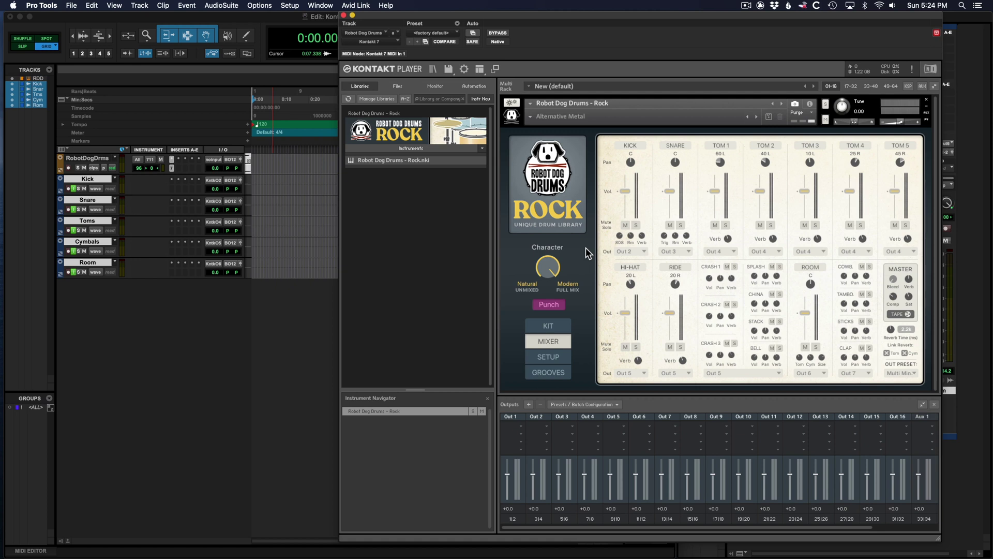
Show Kontakt's instrument header and keep its main output on Out 1 (channels 1|2)
click(810, 105)
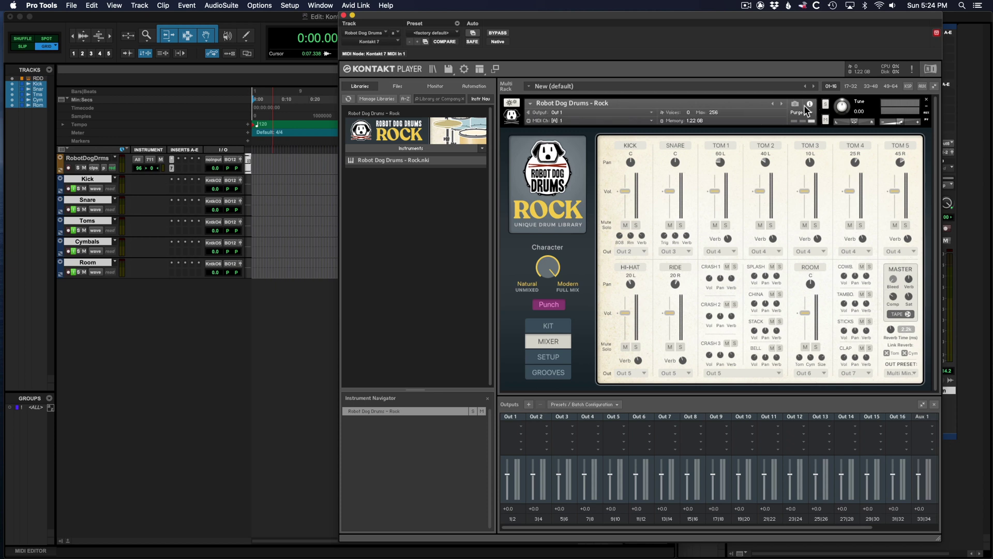
click(561, 114)
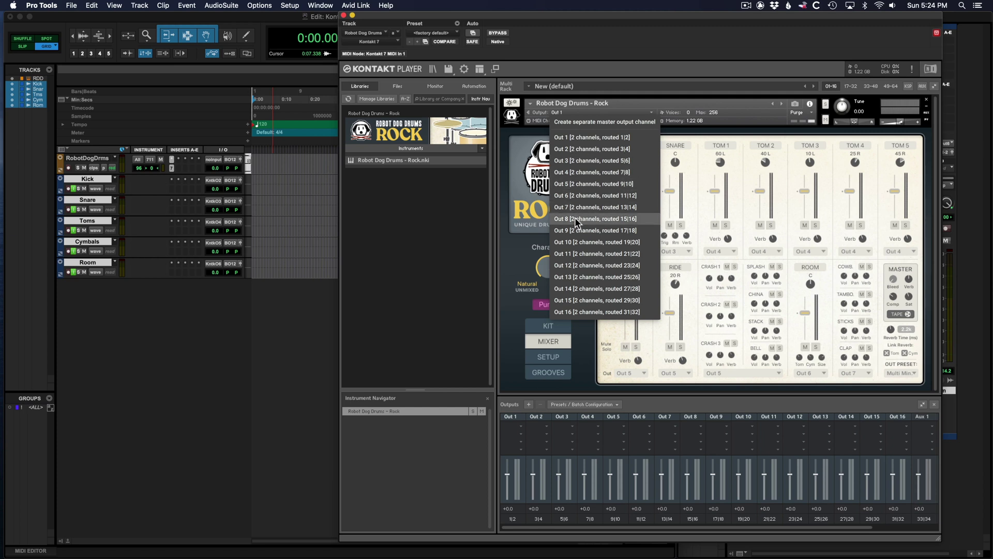
click(578, 137)
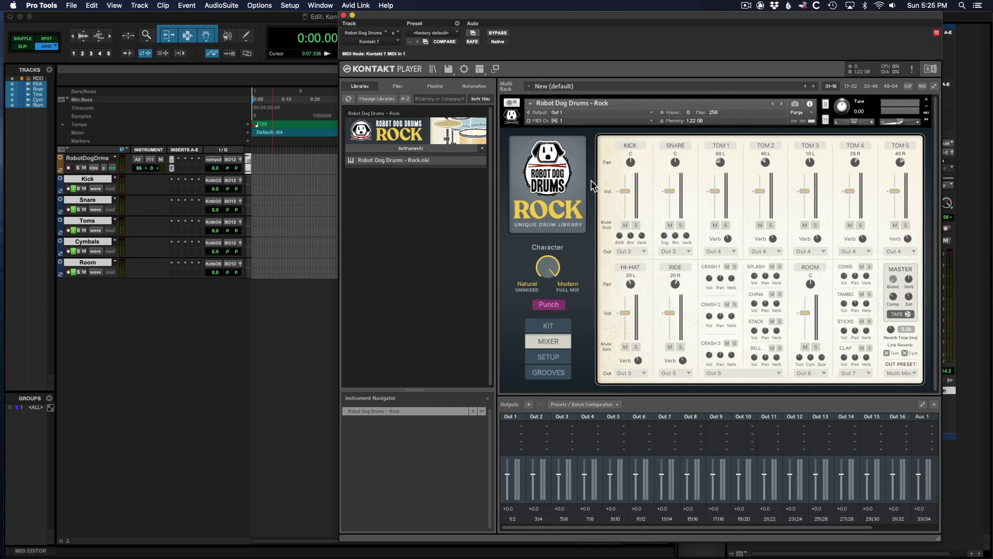